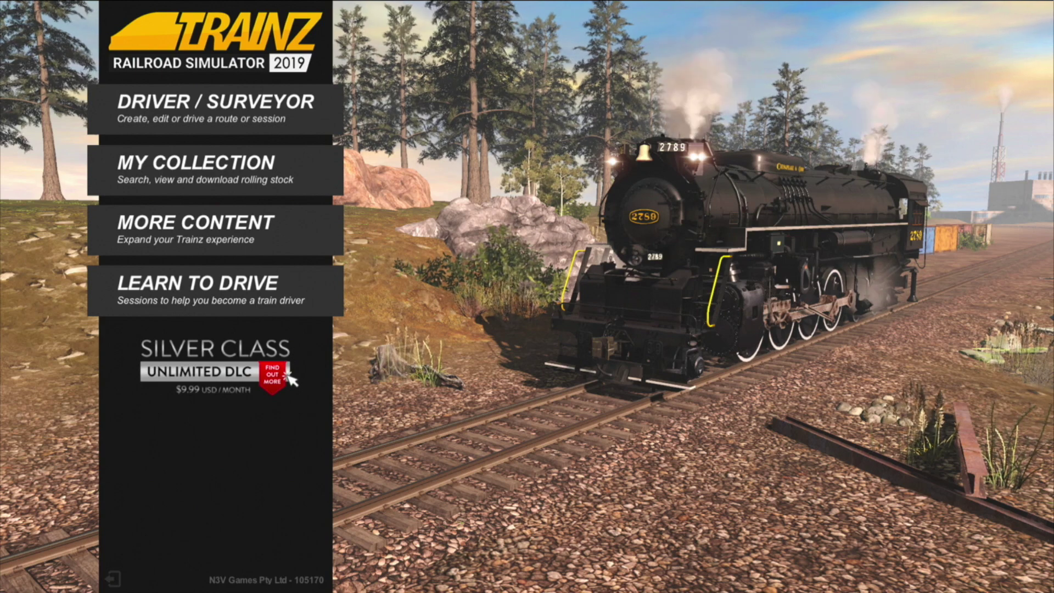
# Choose Driver/Surveyor to reach route selection and start a new route.
pyautogui.click(214, 109)
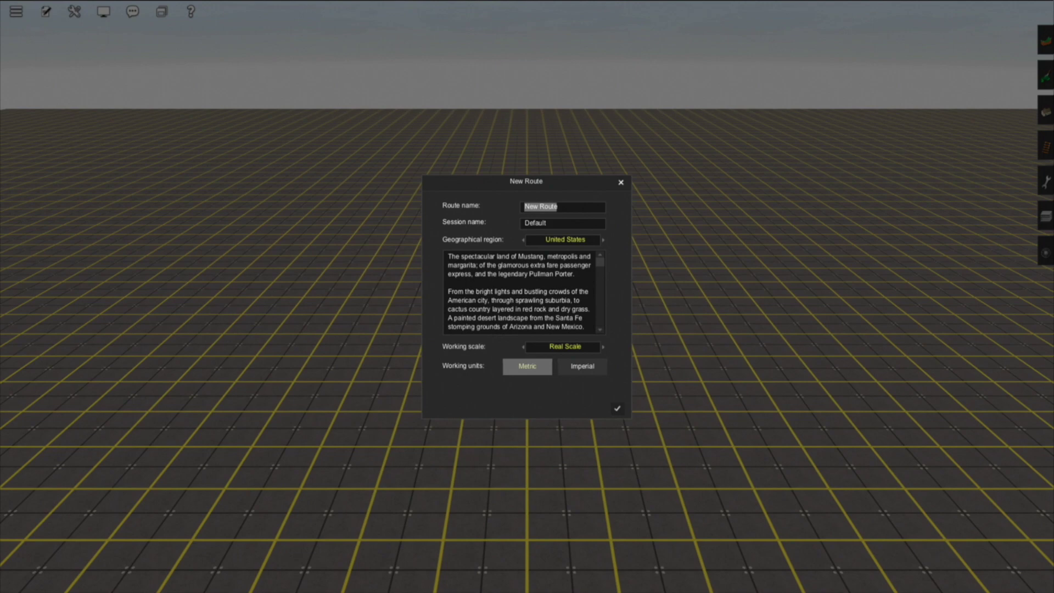
# Enter 'Tutorial Creek Railroad' as route name and 'Tutorial Creek Railroad Default' as session name.
pyautogui.write('Tutorial Creek Railroad')
pyautogui.click(536, 223)
pyautogui.write('Tutora')
pyautogui.press('BackSpace')
pyautogui.press('BackSpace')
pyautogui.write('ial Creek Railroad')
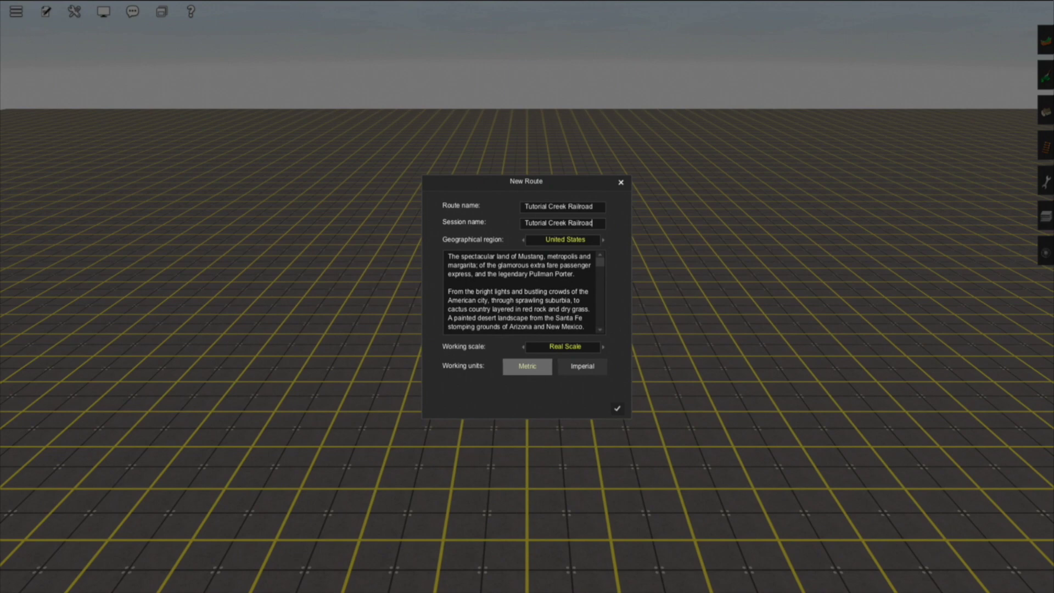
pyautogui.write(' Default')
pyautogui.click(565, 240)
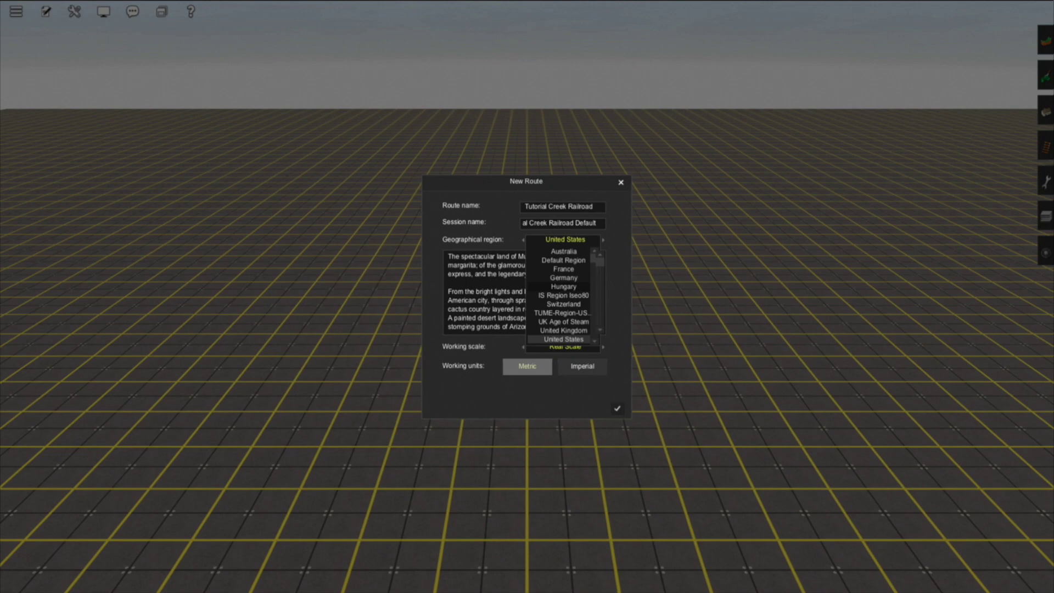
pyautogui.scroll(-1, 563, 295)
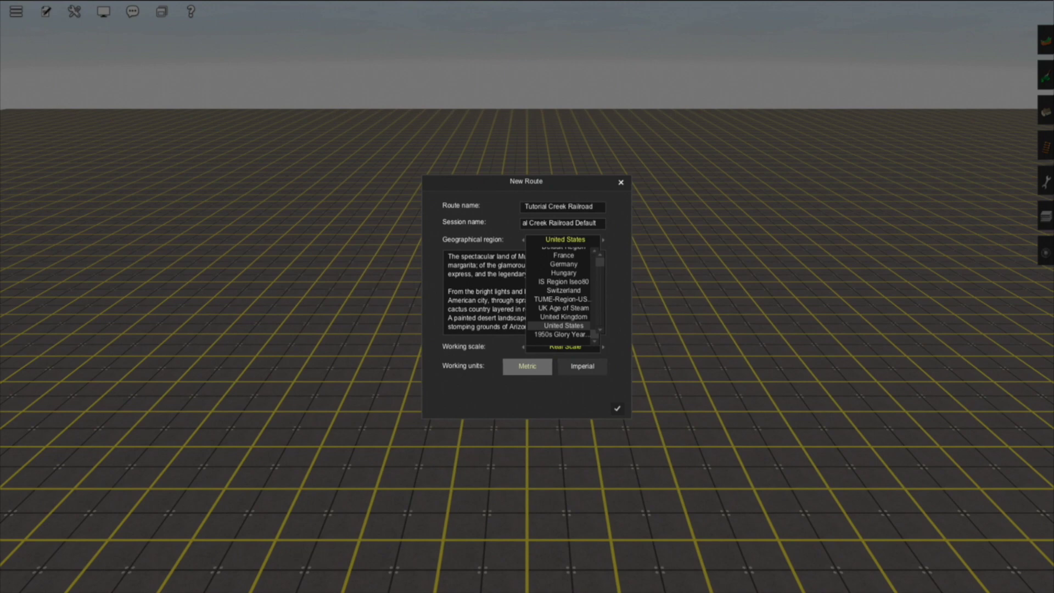
pyautogui.press('Escape')
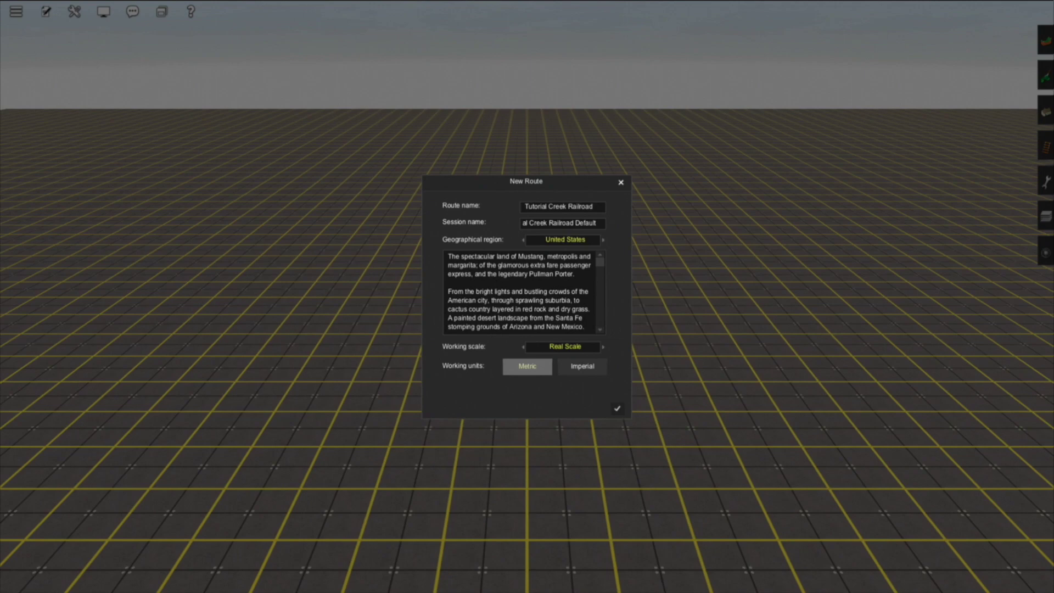
pyautogui.click(565, 347)
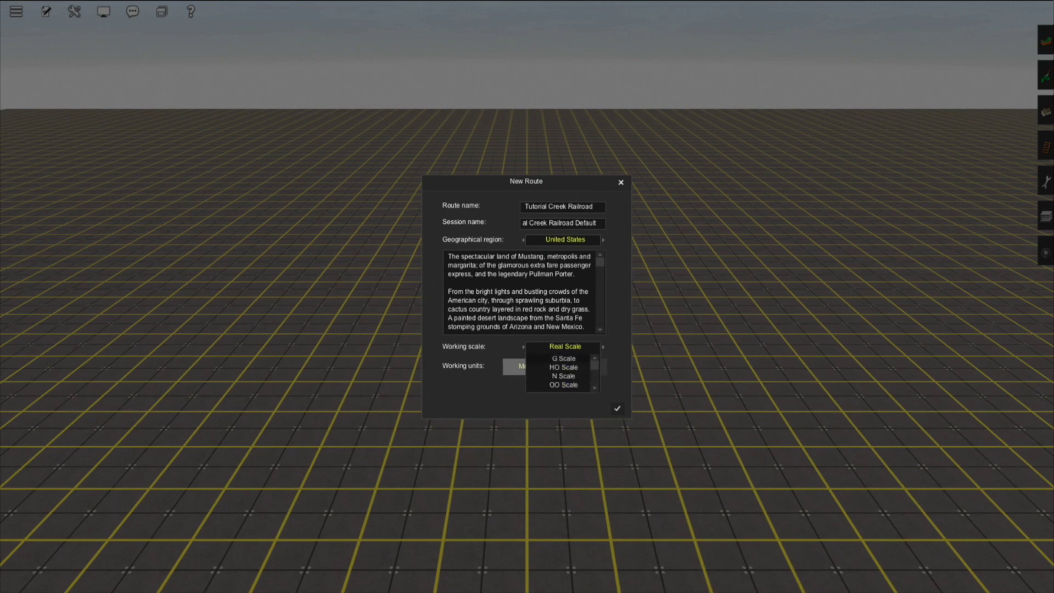
pyautogui.scroll(3, 564, 371)
pyautogui.press('Escape')
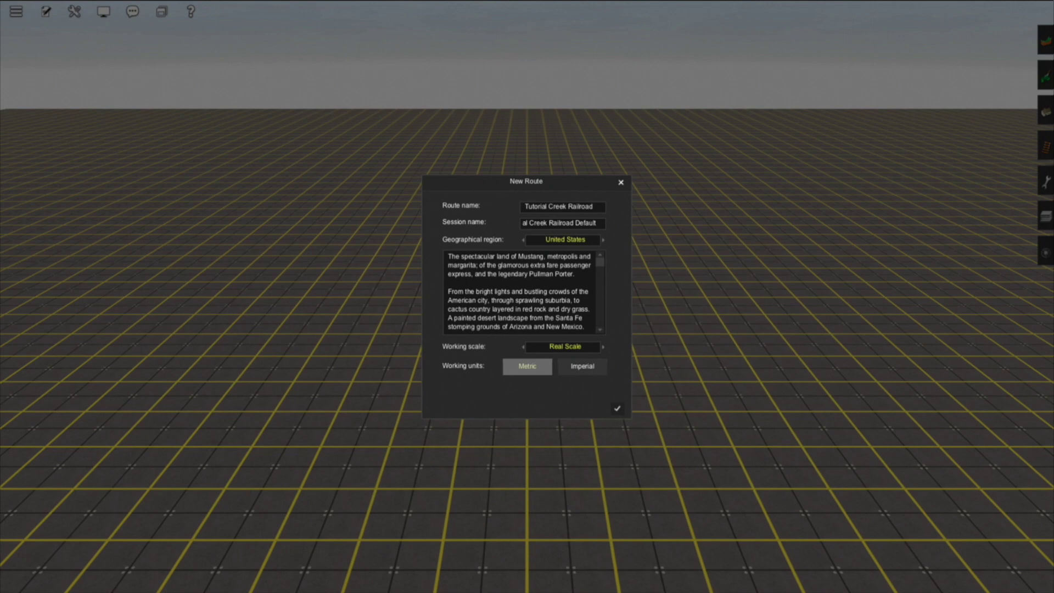
# Switch the route to Imperial units and save it with Ctrl+S.
pyautogui.click(583, 366)
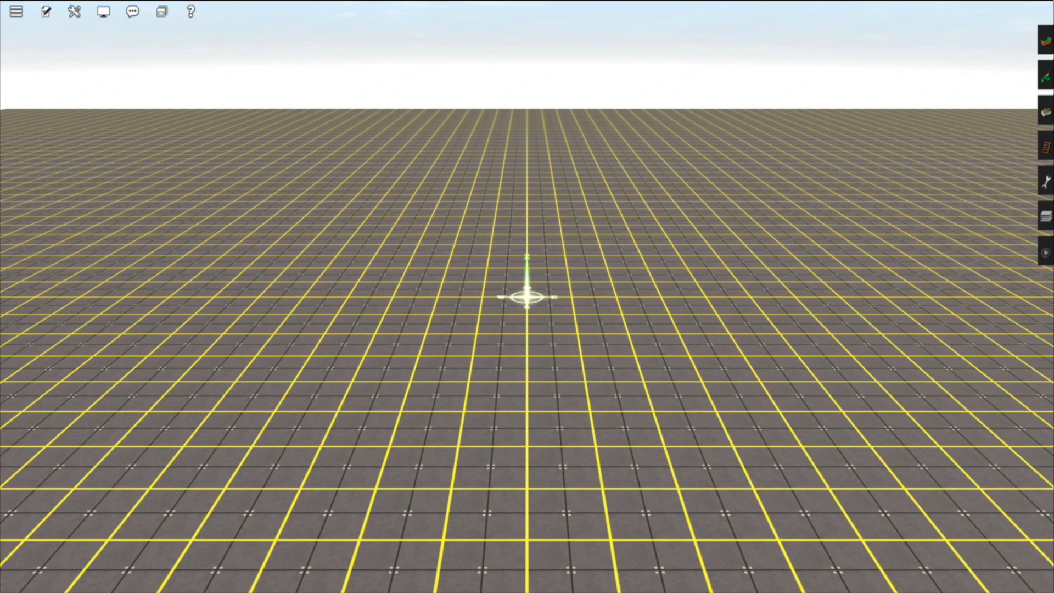
pyautogui.hotkey('ctrl', 's')
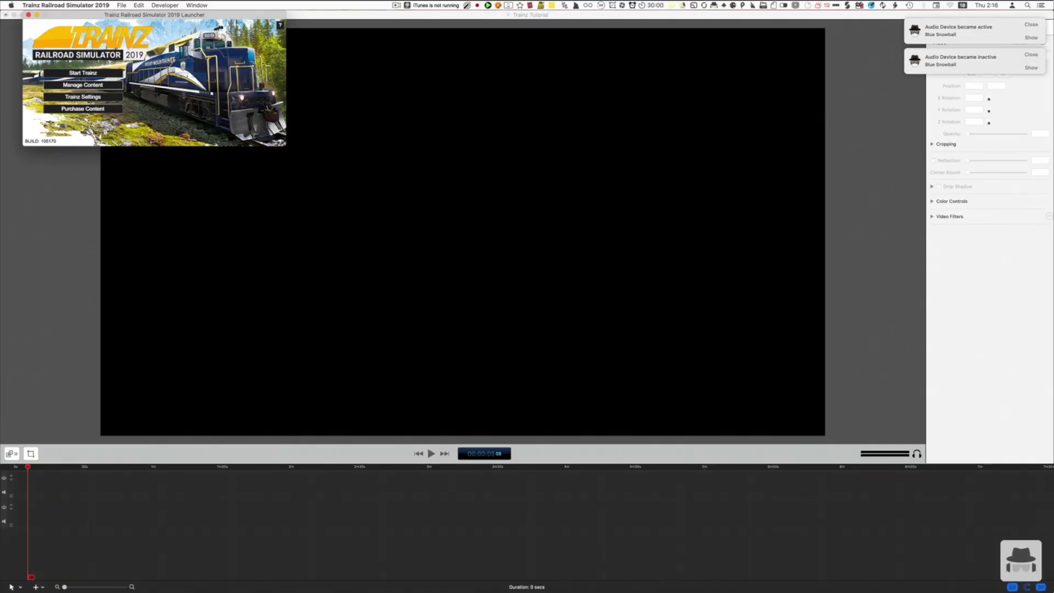
# Launch Content Manager from the Trainz launcher.
pyautogui.press('Return')
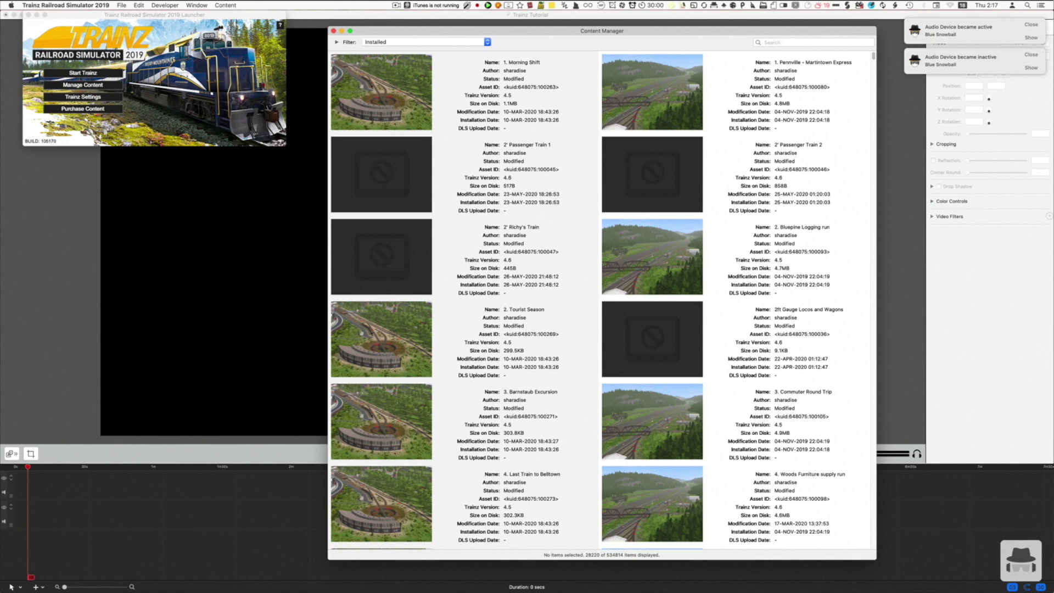
# Filter to My Content and select Tutorial Creek Railroad plus its Default session.
pyautogui.click(425, 42)
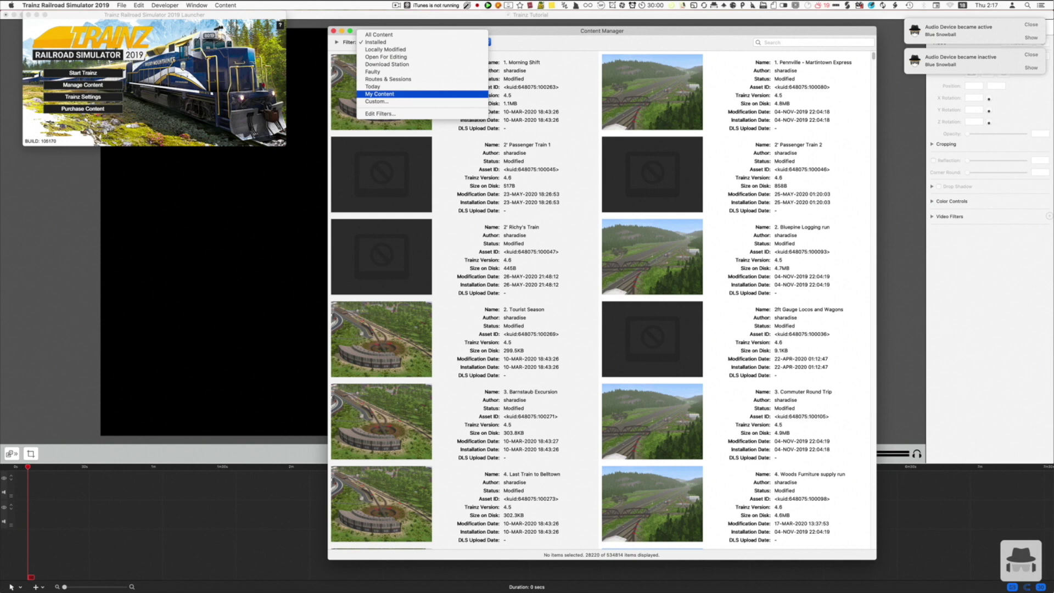
pyautogui.press('Return')
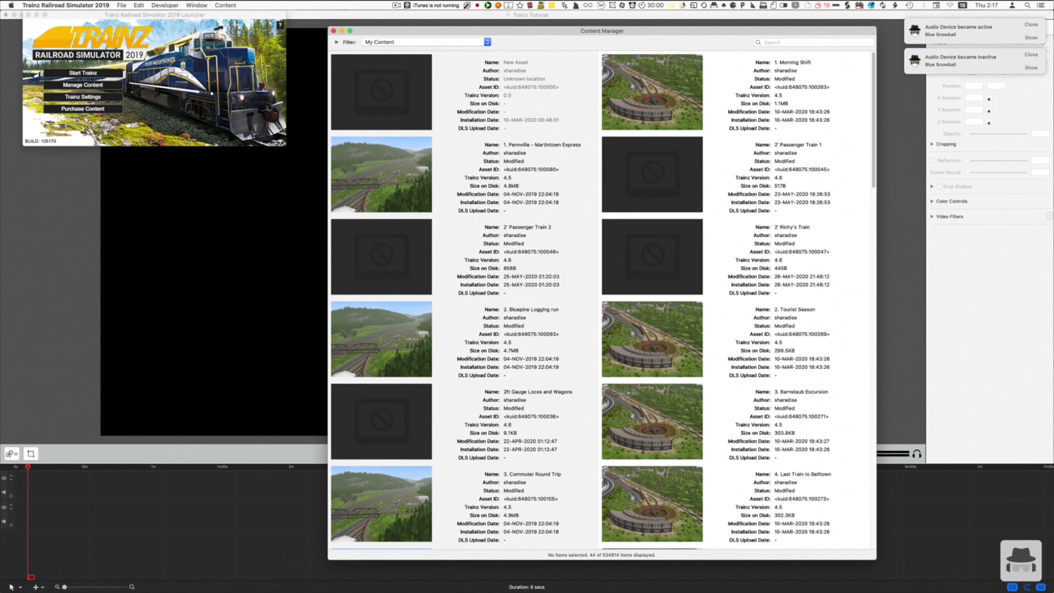
pyautogui.scroll(-10, 603, 300)
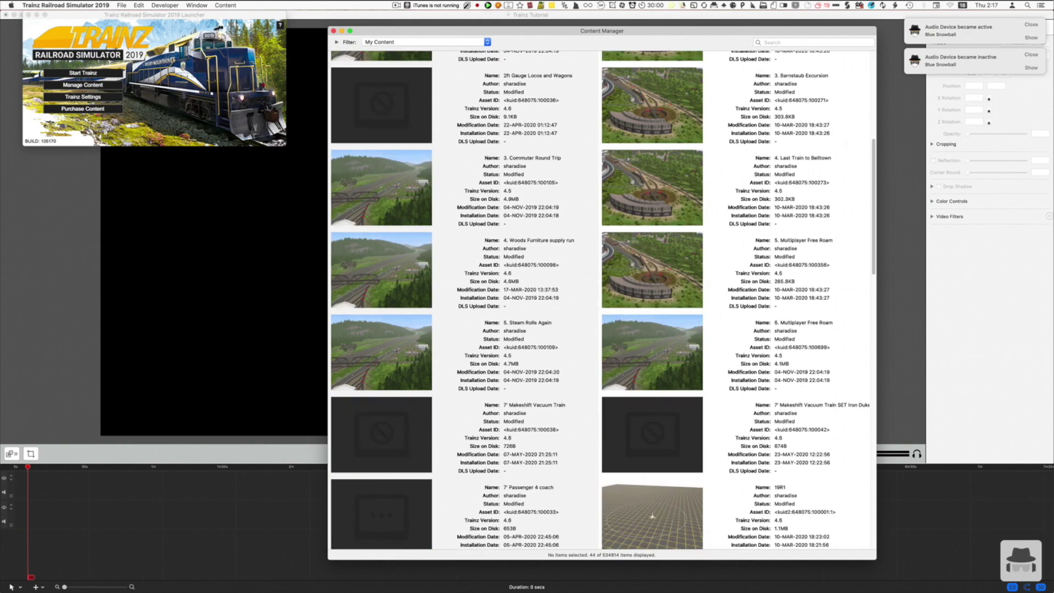
pyautogui.scroll(-5, 603, 300)
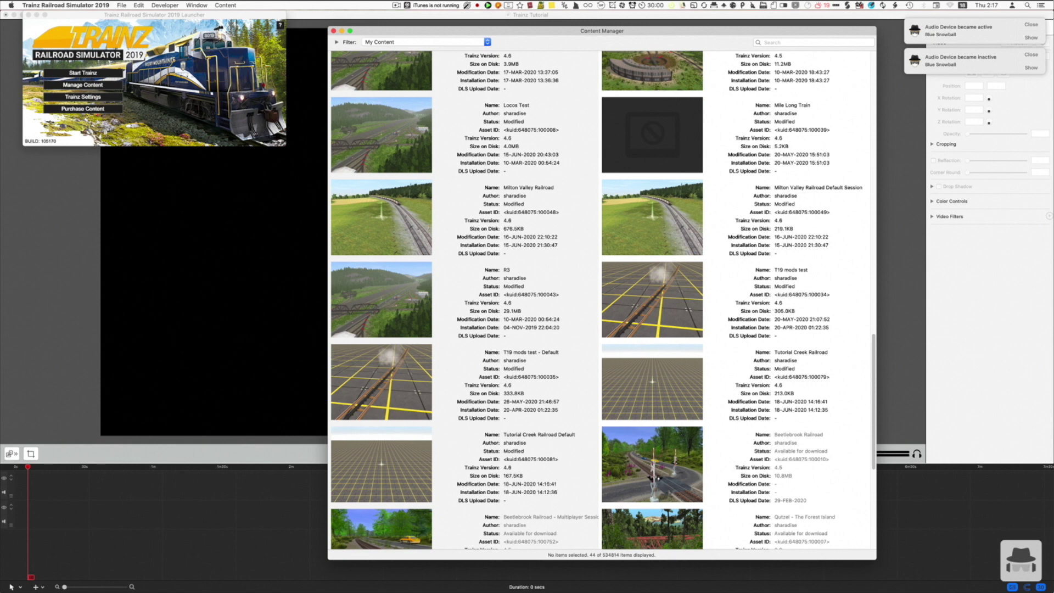
pyautogui.click(734, 382)
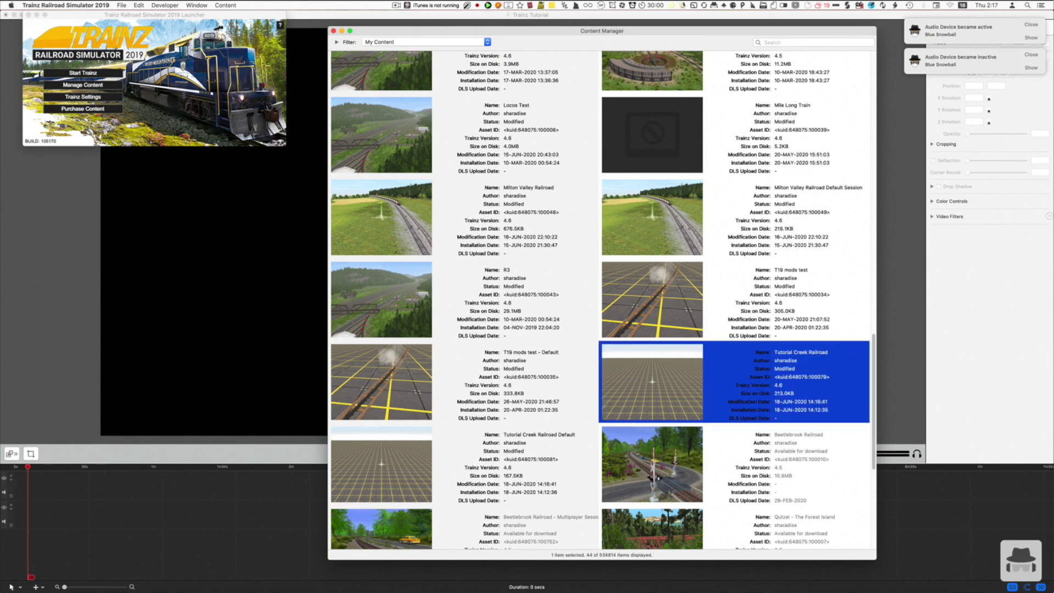
pyautogui.keyDown('super'); pyautogui.click(464, 464); pyautogui.keyUp('super')
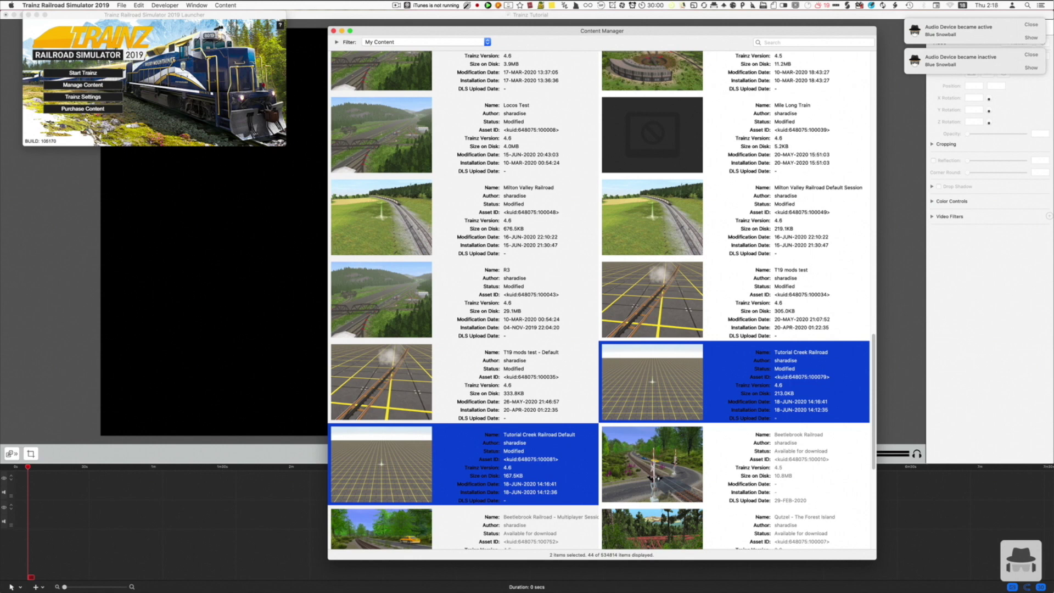
# Export the selected route and session to 'Tutorial Creek Railroad.cdp' in Downloads.
pyautogui.rightClick(544, 446)
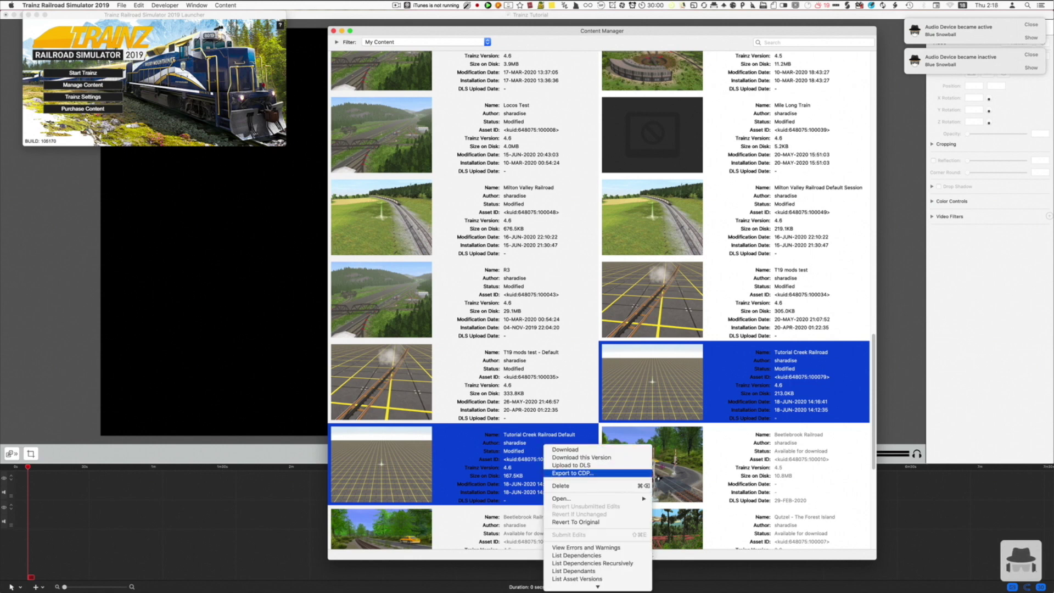
pyautogui.click(574, 473)
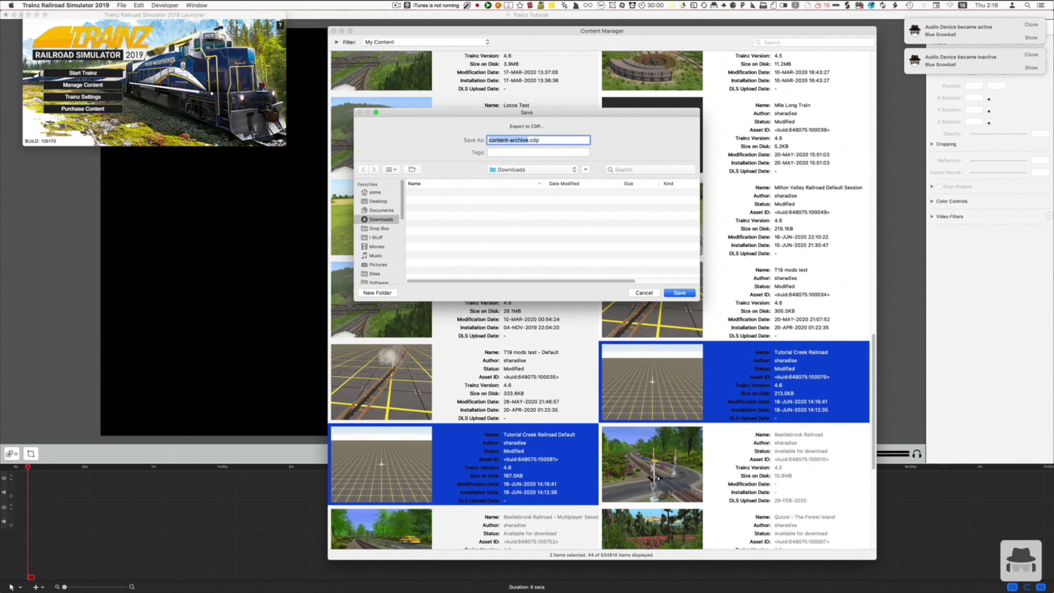
pyautogui.write('Tutorial R')
pyautogui.press('BackSpace')
pyautogui.write('Cres')
pyautogui.press('BackSpace')
pyautogui.write('ek Railroad')
pyautogui.press('Return')
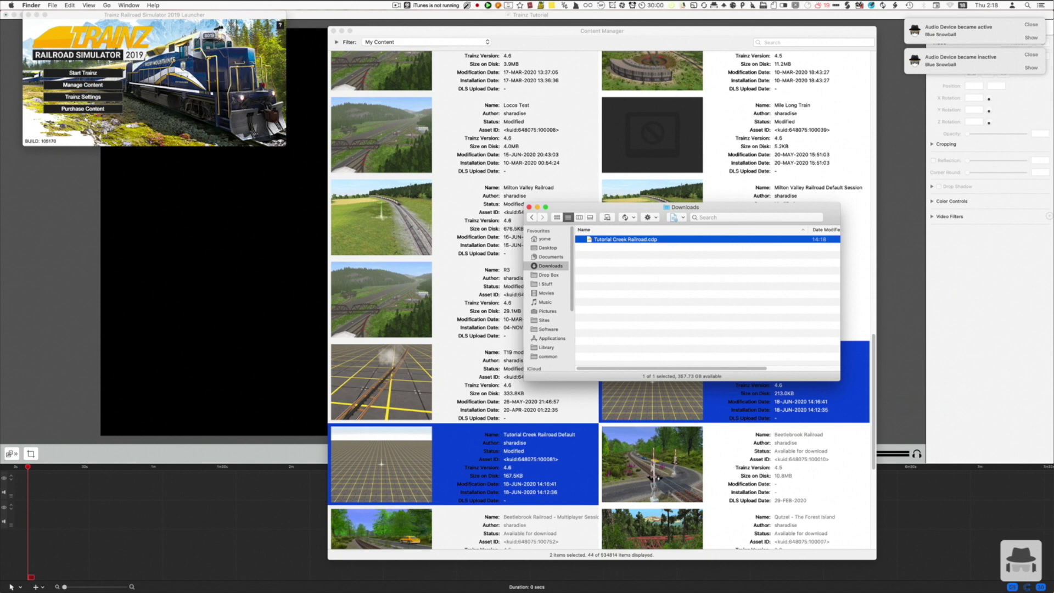
# Delete the Tutorial Creek Railroad route and its Default session in Content Manager.
pyautogui.press('super+Tab')
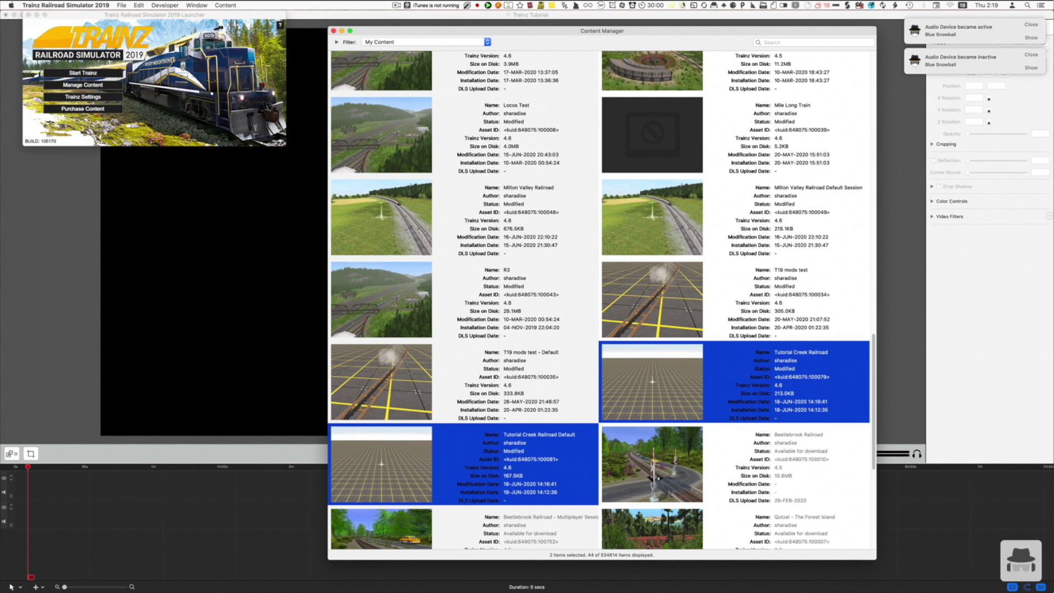
pyautogui.rightClick(766, 378)
pyautogui.click(791, 419)
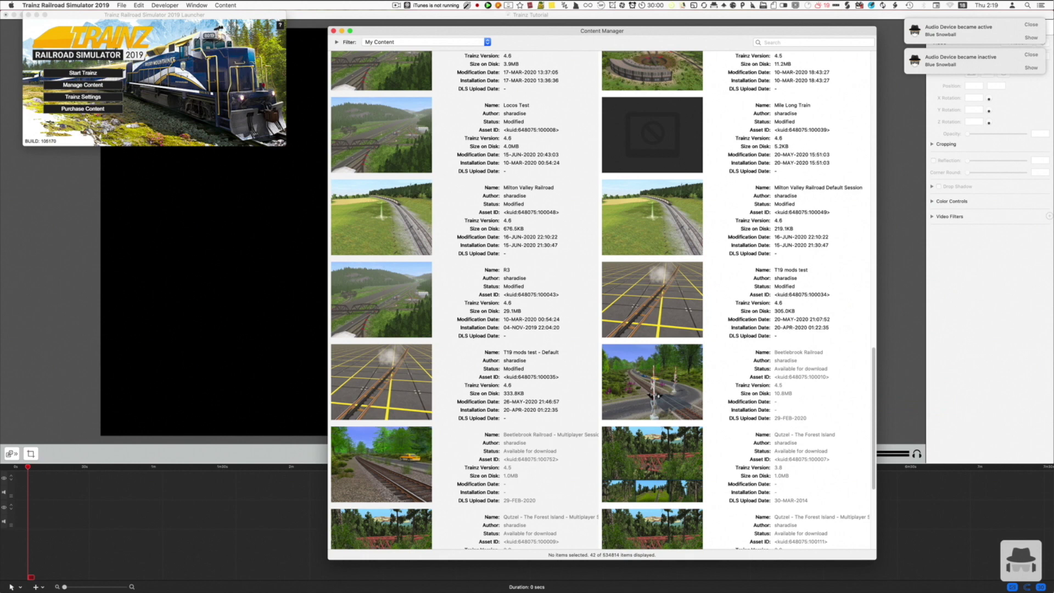
# Drag Tutorial Creek Railroad.cdp from Downloads into Content Manager, then select the restored Default session.
pyautogui.press('super+Tab')
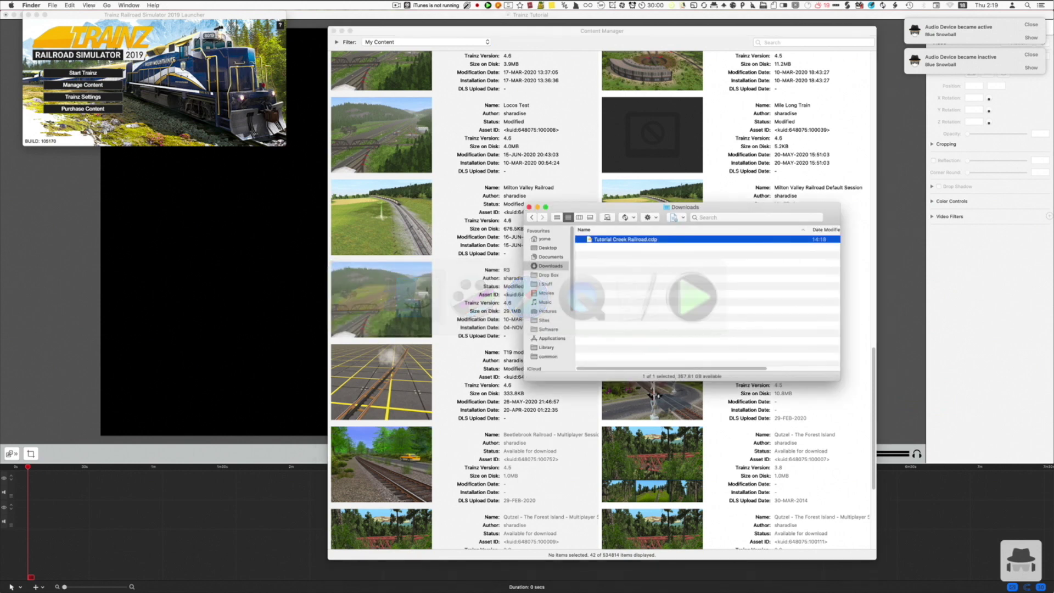
pyautogui.moveTo(632, 207); pyautogui.dragTo(514, 366)
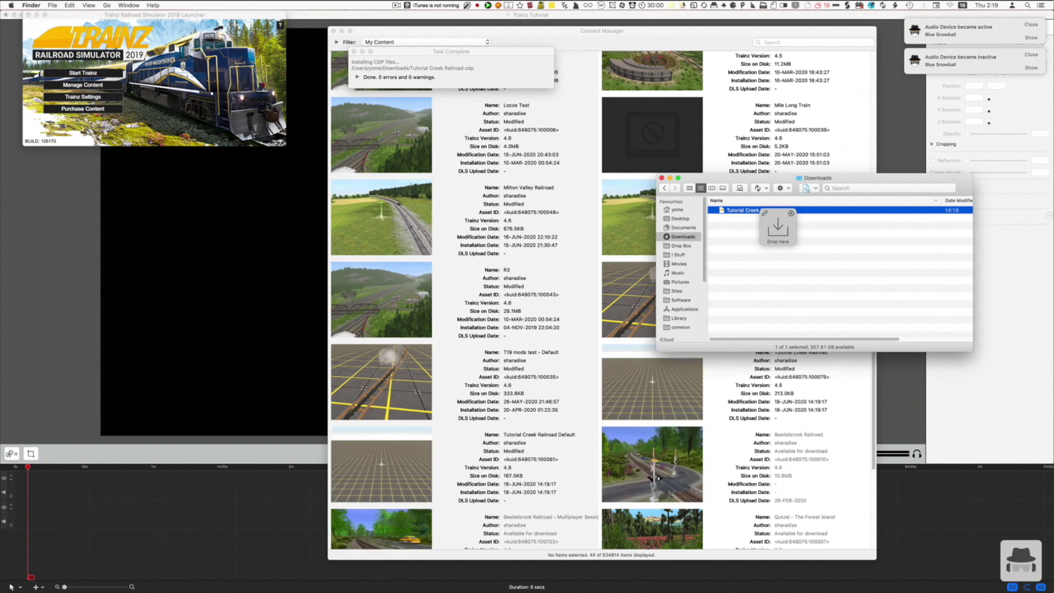
pyautogui.click(464, 464)
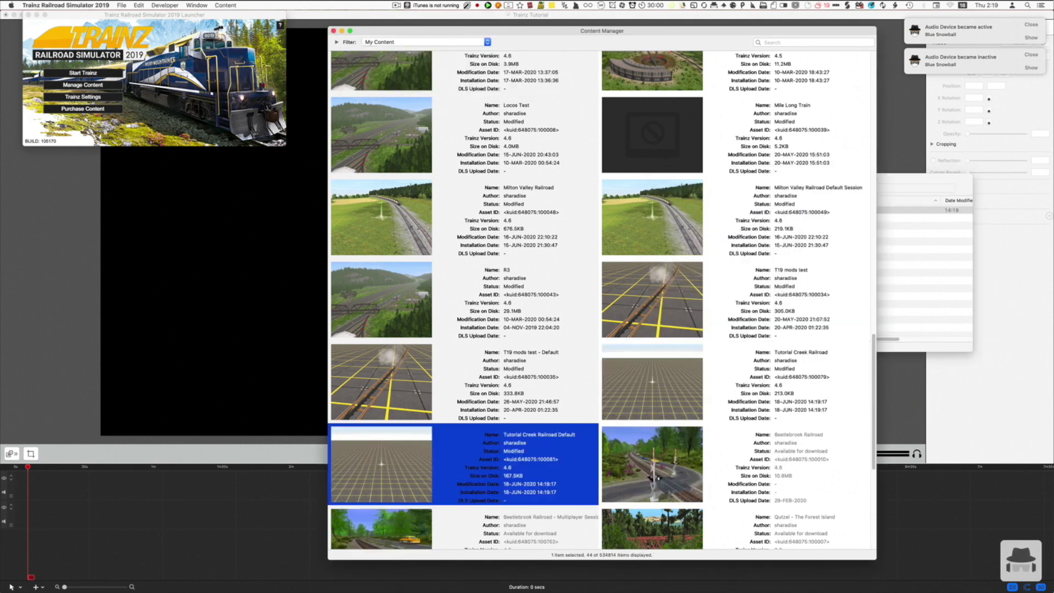